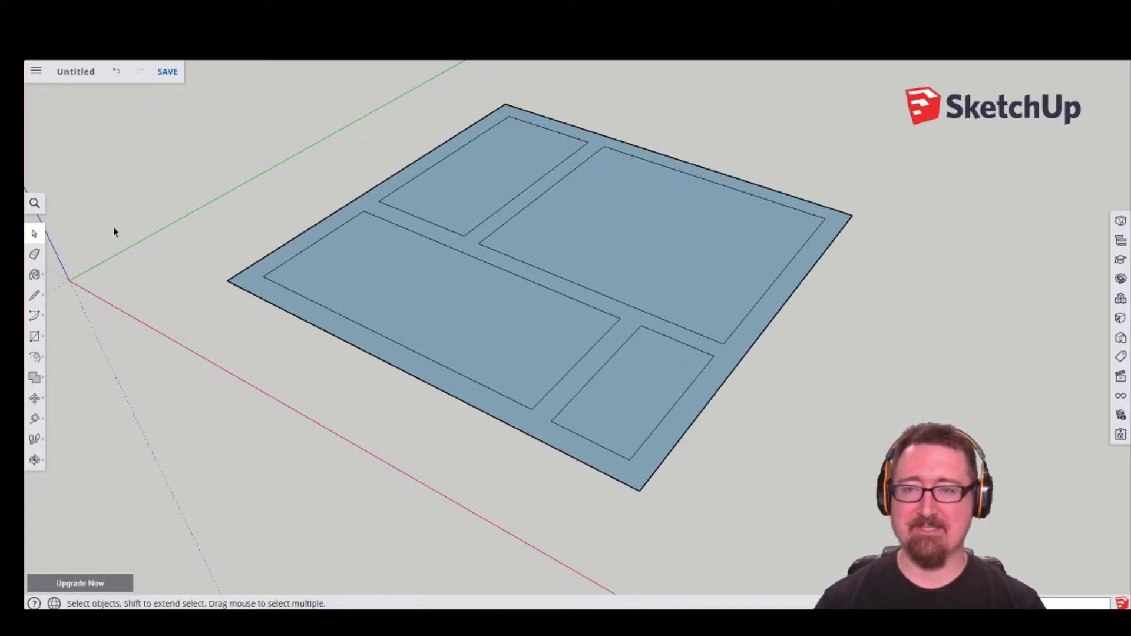
- Erase individual inner edges between the upper rooms of the floor plan, including both lines dividing the two back rooms
{"action": "left_click", "coordinate": [35, 255]}
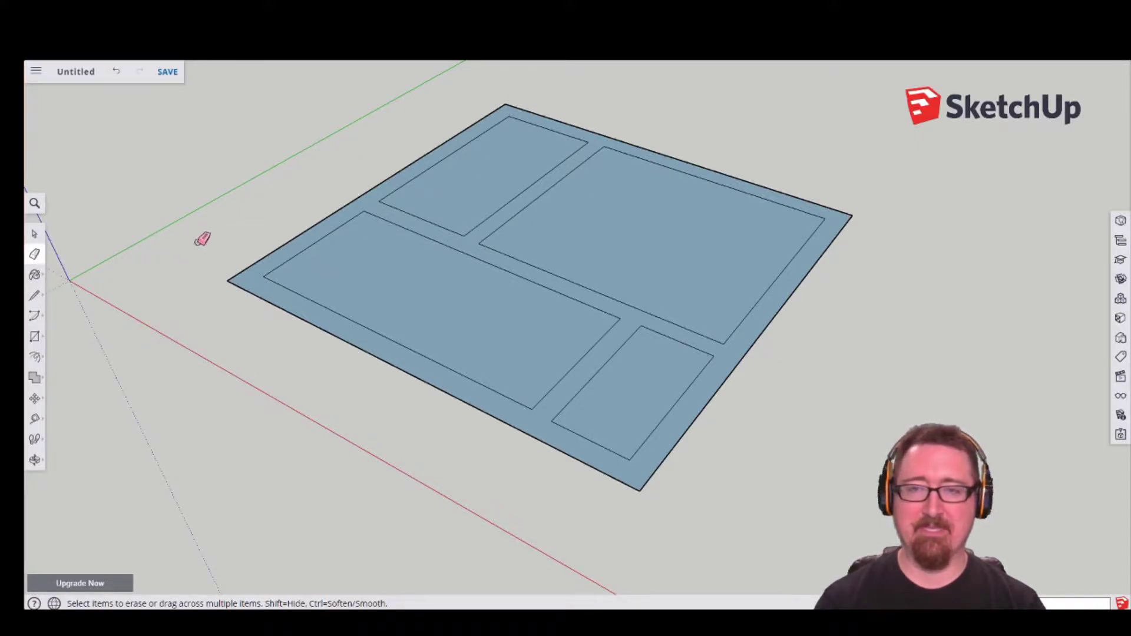
{"action": "mouse_move", "coordinate": [610, 263]}
{"action": "middle_mouse_down"}
{"action": "mouse_move", "coordinate": [619, 255]}
{"action": "mouse_move", "coordinate": [571, 255]}
{"action": "mouse_move", "coordinate": [613, 253]}
{"action": "mouse_move", "coordinate": [651, 268]}
{"action": "mouse_move", "coordinate": [643, 254]}
{"action": "middle_mouse_up"}
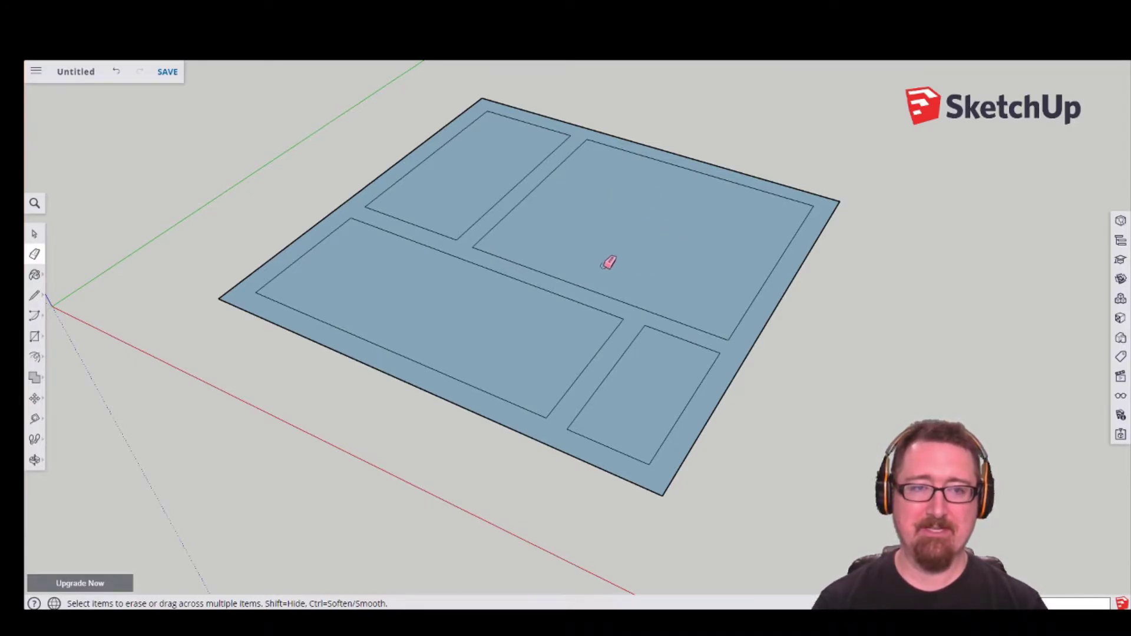
{"action": "left_click", "coordinate": [529, 195]}
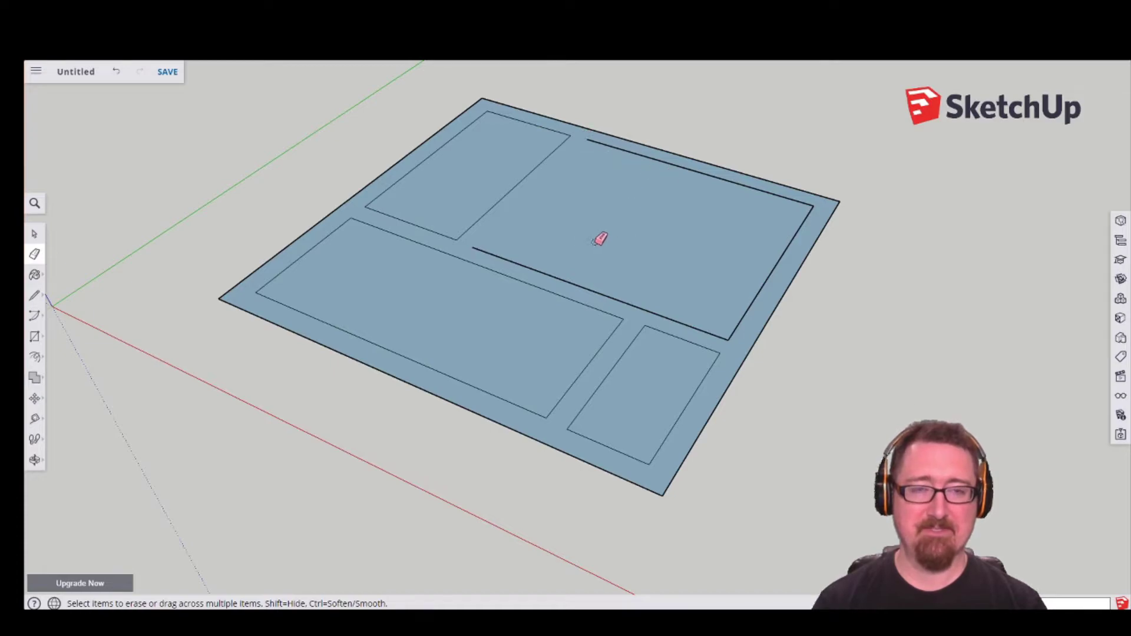
{"action": "left_click", "coordinate": [527, 266]}
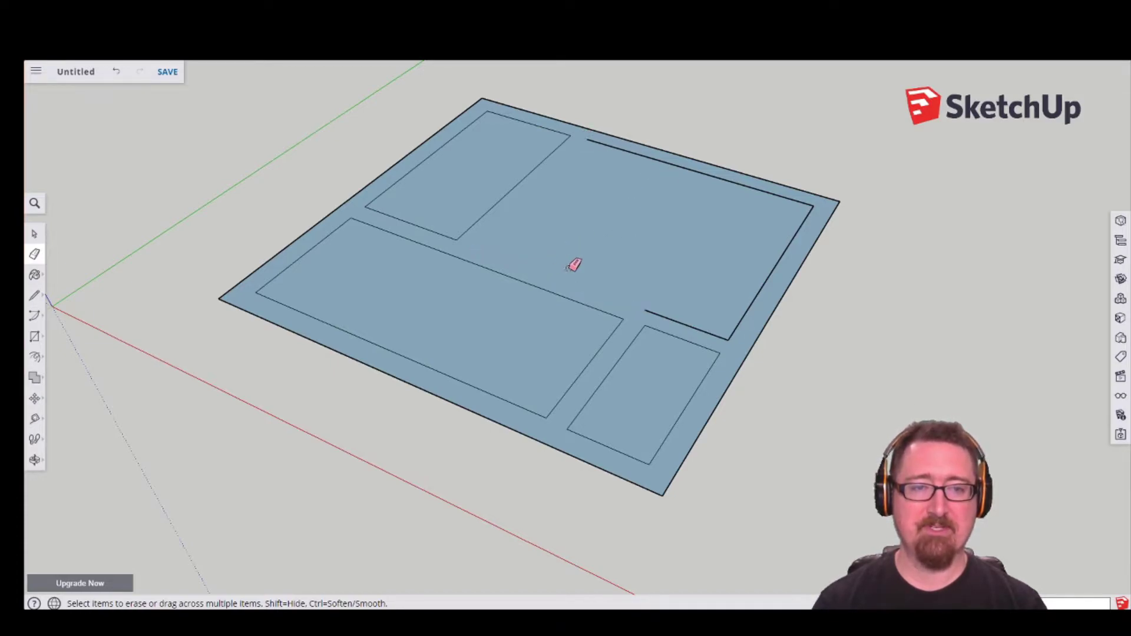
{"action": "left_click", "coordinate": [500, 198]}
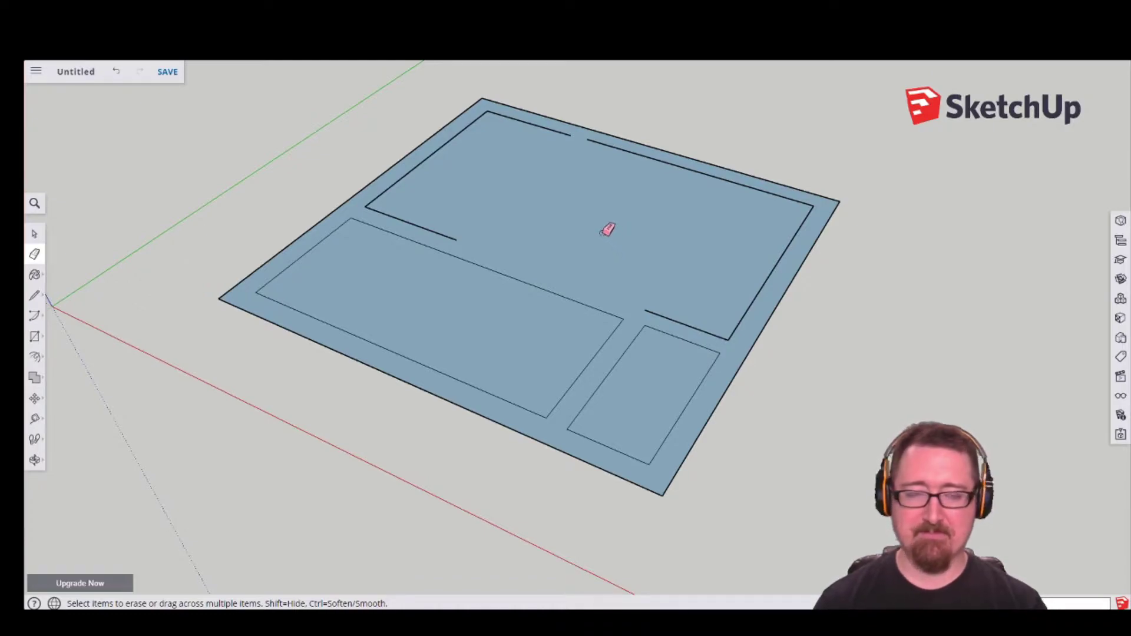
{"action": "left_click", "coordinate": [561, 129]}
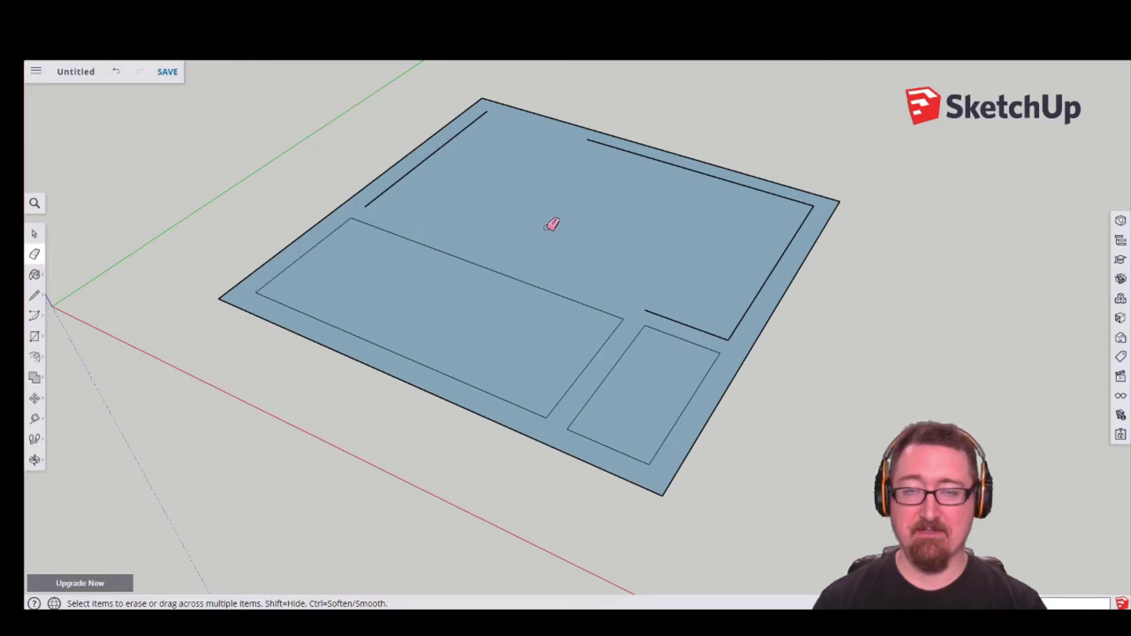
- Undo the four edge erasures to restore the room outlines
{"action": "key", "text": "ctrl+z"}
{"action": "key", "text": "ctrl+z"}
{"action": "key", "text": "ctrl+z"}
{"action": "key", "text": "ctrl+z"}
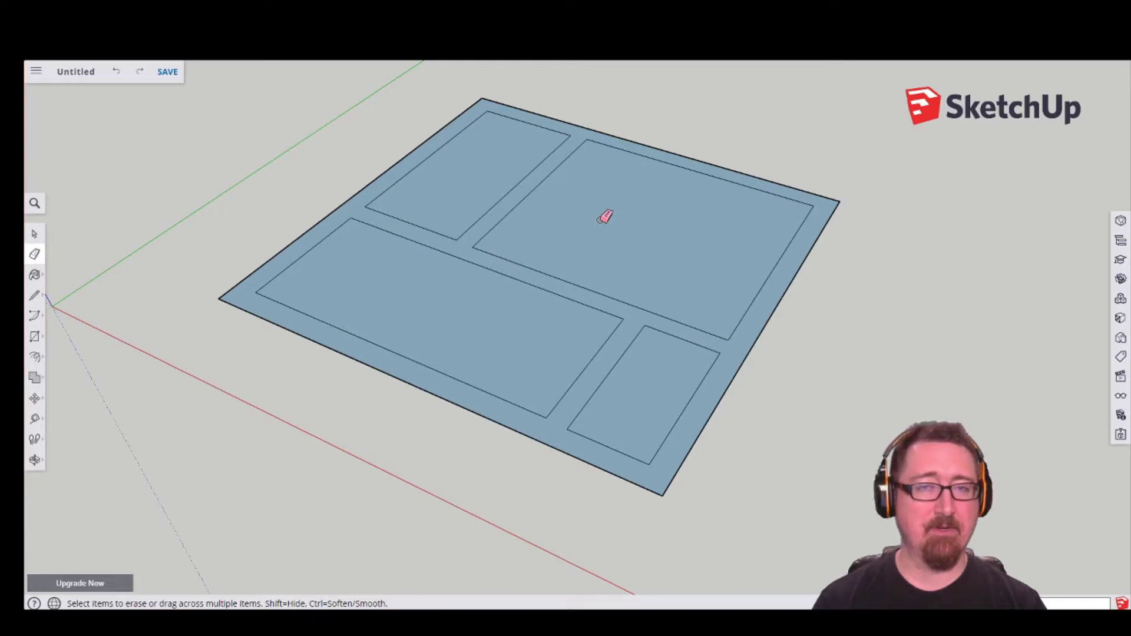
- Erase all inner room outlines in continuous strokes, and erase the remaining outer edges of the floor plan
{"action": "mouse_move", "coordinate": [601, 213]}
{"action": "left_mouse_down"}
{"action": "mouse_move", "coordinate": [546, 167]}
{"action": "mouse_move", "coordinate": [480, 189]}
{"action": "mouse_move", "coordinate": [422, 248]}
{"action": "mouse_move", "coordinate": [521, 257]}
{"action": "mouse_move", "coordinate": [641, 295]}
{"action": "mouse_move", "coordinate": [613, 328]}
{"action": "mouse_move", "coordinate": [662, 313]}
{"action": "mouse_move", "coordinate": [536, 392]}
{"action": "mouse_move", "coordinate": [581, 418]}
{"action": "mouse_move", "coordinate": [538, 394]}
{"action": "mouse_move", "coordinate": [428, 225]}
{"action": "mouse_move", "coordinate": [449, 165]}
{"action": "mouse_move", "coordinate": [487, 126]}
{"action": "mouse_move", "coordinate": [631, 154]}
{"action": "mouse_move", "coordinate": [780, 263]}
{"action": "mouse_move", "coordinate": [600, 289]}
{"action": "left_mouse_up"}
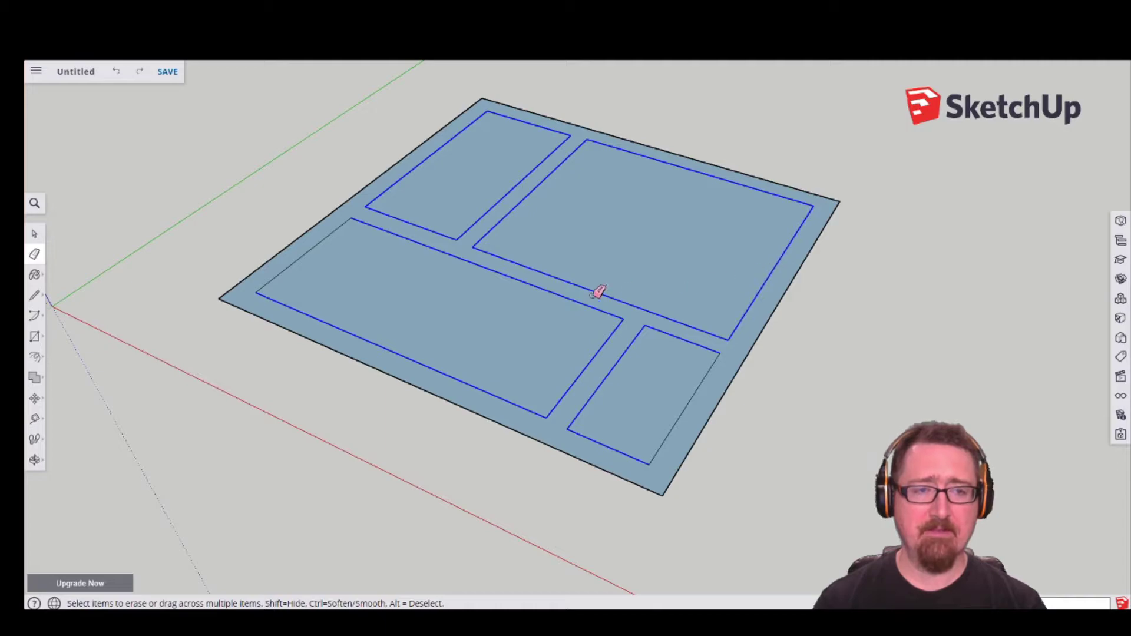
{"action": "mouse_move", "coordinate": [689, 403]}
{"action": "left_mouse_down"}
{"action": "mouse_move", "coordinate": [429, 300]}
{"action": "mouse_move", "coordinate": [328, 238]}
{"action": "mouse_move", "coordinate": [341, 248]}
{"action": "left_mouse_up"}
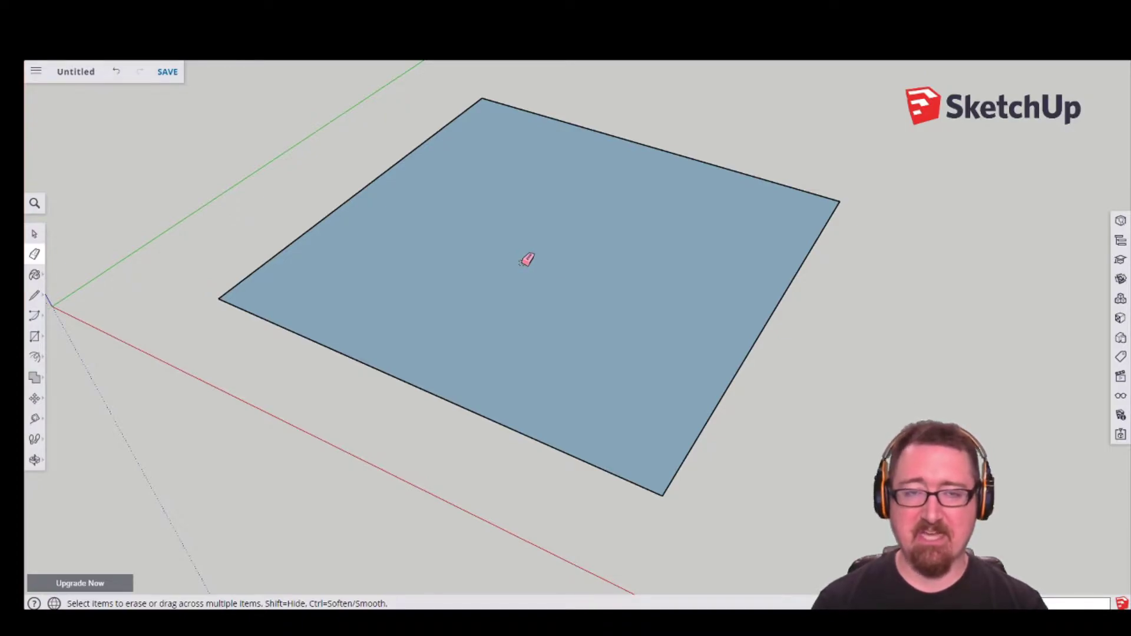
{"action": "left_click", "coordinate": [408, 377]}
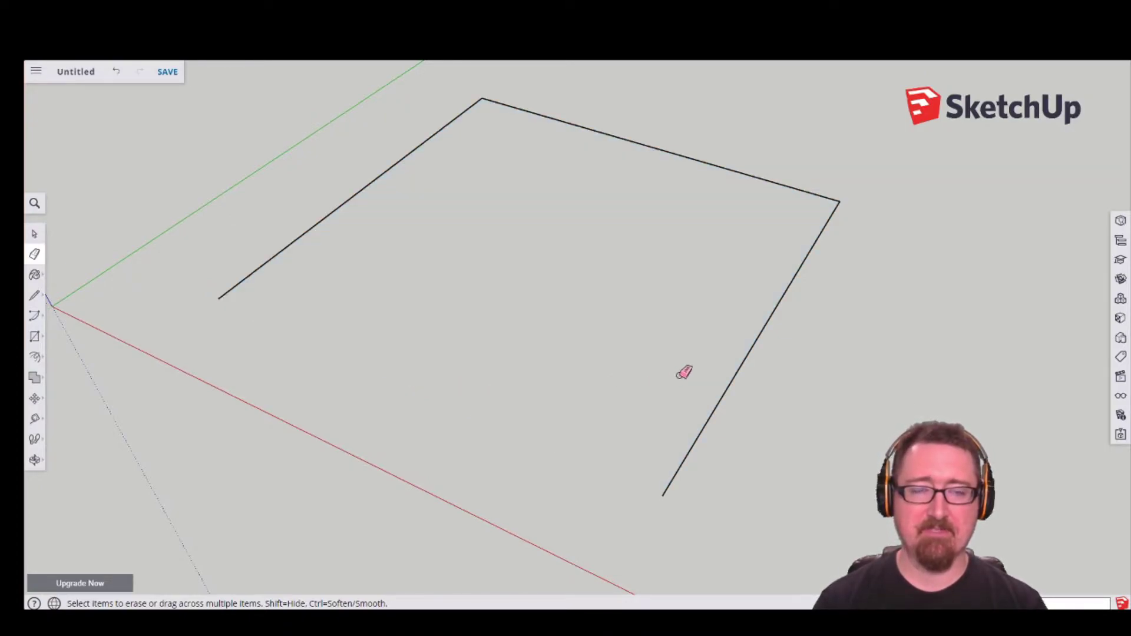
{"action": "mouse_move", "coordinate": [767, 301]}
{"action": "left_mouse_down"}
{"action": "mouse_move", "coordinate": [715, 152]}
{"action": "mouse_move", "coordinate": [393, 139]}
{"action": "left_mouse_up"}
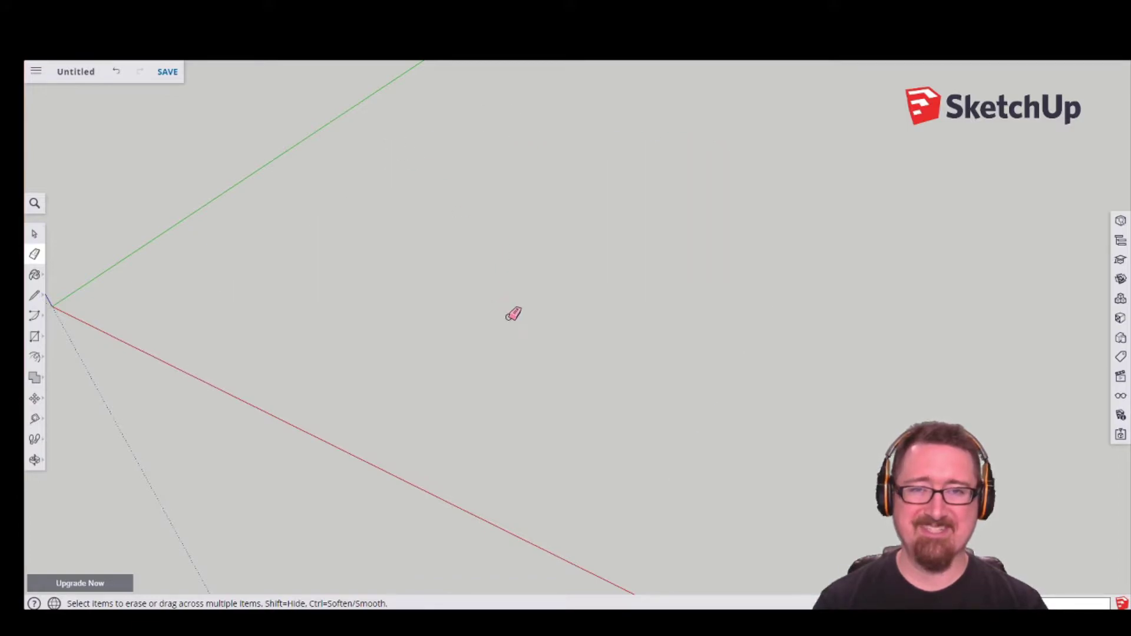
- Hide the three lengthwise bend edges of the curved panel with the Eraser
{"action": "scroll", "coordinate": [519, 308], "scroll_direction": "down", "scroll_amount": 5}
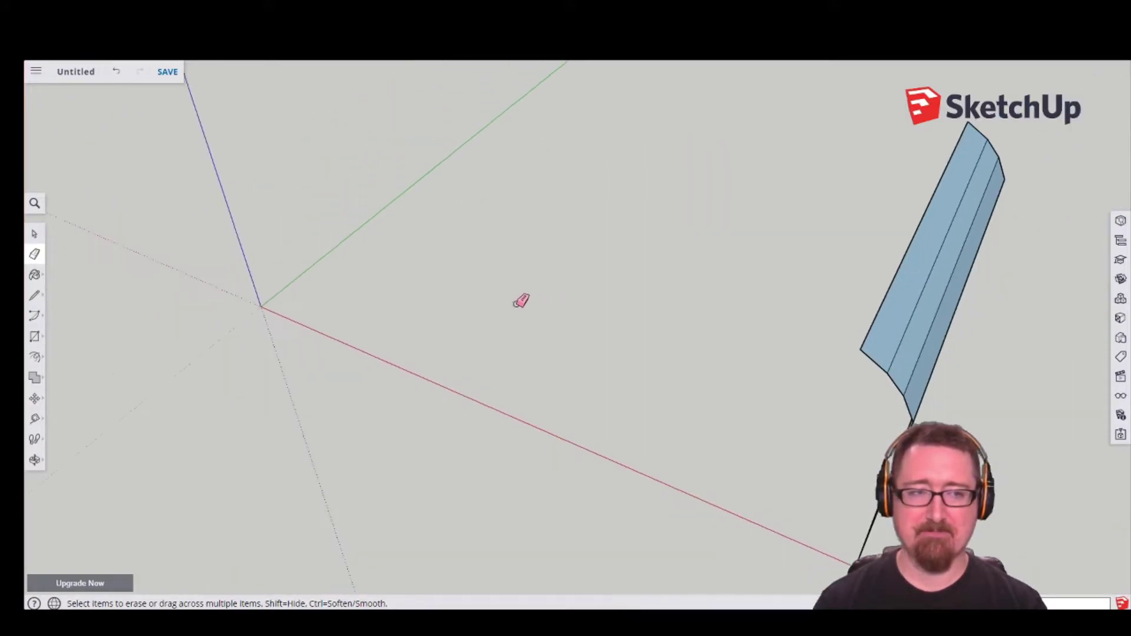
{"action": "middle_click_drag", "start_coordinate": [709, 362], "coordinate": [330, 307]}
{"action": "mouse_move", "coordinate": [704, 394]}
{"action": "middle_mouse_down"}
{"action": "mouse_move", "coordinate": [574, 313]}
{"action": "mouse_move", "coordinate": [639, 288]}
{"action": "middle_mouse_up"}
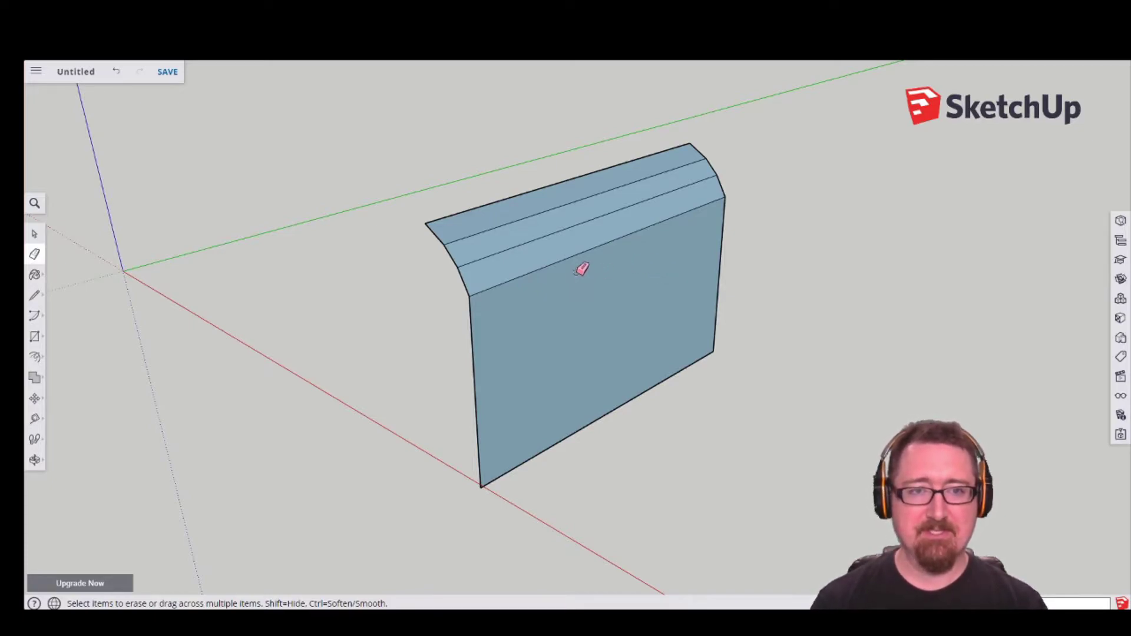
{"action": "scroll", "coordinate": [589, 248], "scroll_direction": "up", "scroll_amount": 2}
{"action": "mouse_move", "coordinate": [491, 338]}
{"action": "middle_mouse_down"}
{"action": "mouse_move", "coordinate": [651, 291]}
{"action": "mouse_move", "coordinate": [742, 231]}
{"action": "mouse_move", "coordinate": [651, 232]}
{"action": "mouse_move", "coordinate": [581, 295]}
{"action": "mouse_move", "coordinate": [491, 277]}
{"action": "middle_mouse_up"}
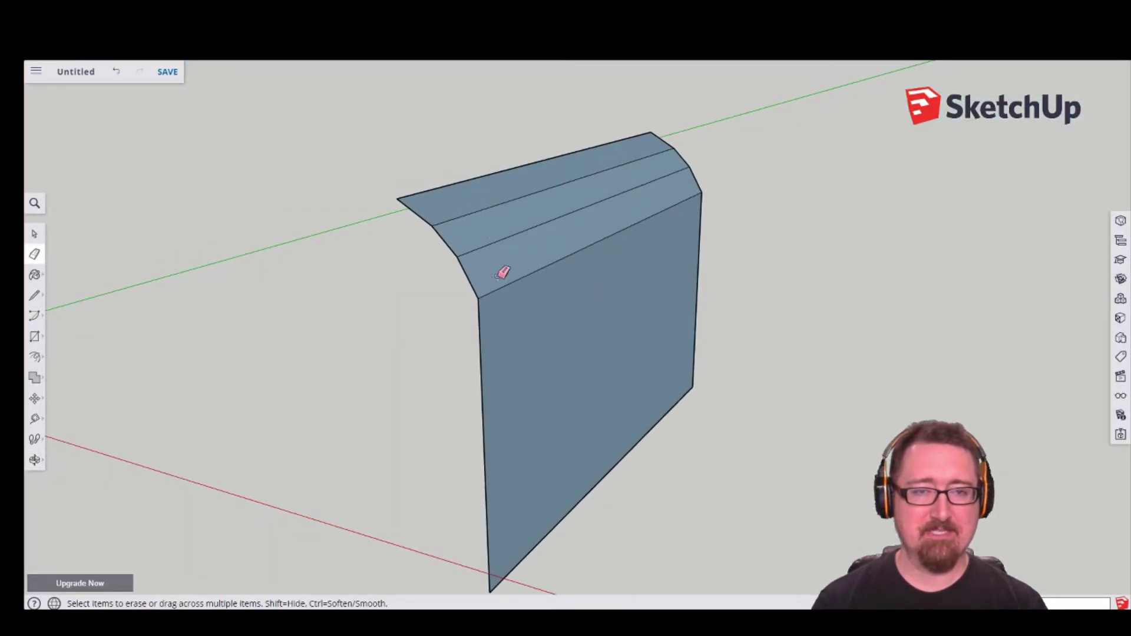
{"action": "mouse_move", "coordinate": [553, 354]}
{"action": "middle_mouse_down"}
{"action": "mouse_move", "coordinate": [553, 381]}
{"action": "mouse_move", "coordinate": [573, 328]}
{"action": "mouse_move", "coordinate": [490, 308]}
{"action": "mouse_move", "coordinate": [593, 301]}
{"action": "mouse_move", "coordinate": [687, 328]}
{"action": "mouse_move", "coordinate": [624, 302]}
{"action": "middle_mouse_up"}
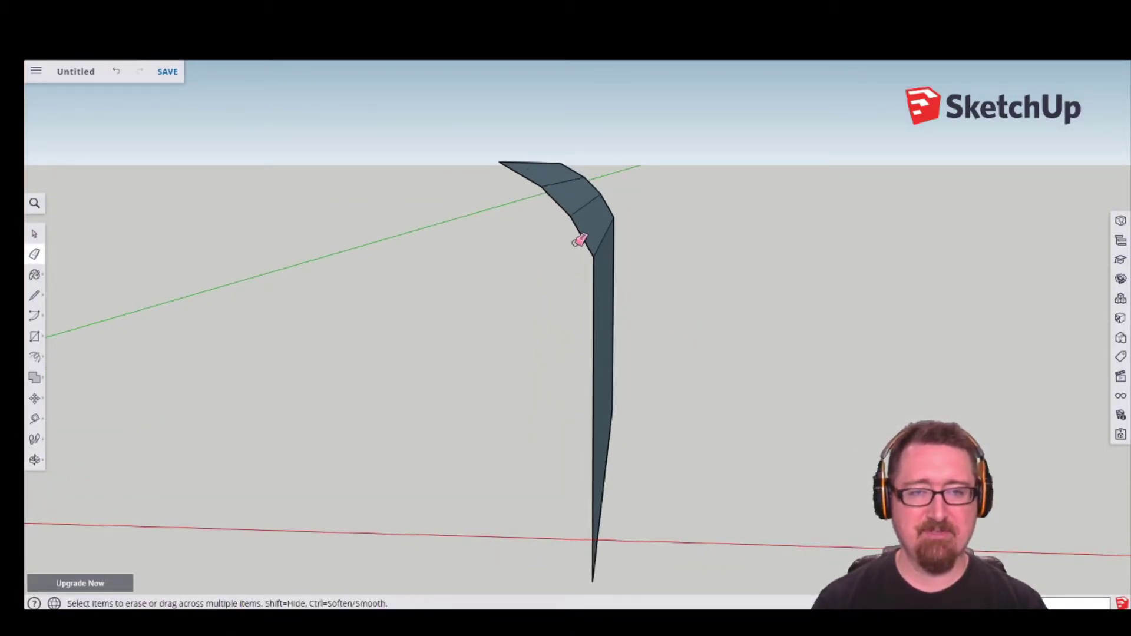
{"action": "middle_click_drag", "start_coordinate": [695, 287], "coordinate": [395, 397]}
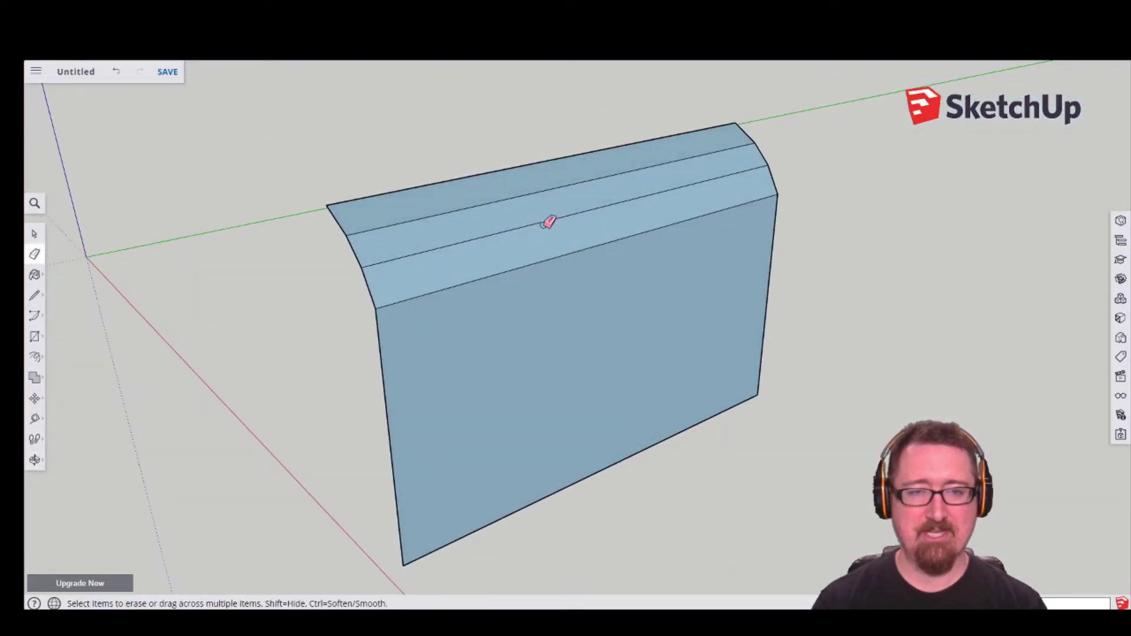
{"action": "mouse_move", "coordinate": [498, 302]}
{"action": "middle_mouse_down"}
{"action": "mouse_move", "coordinate": [485, 327]}
{"action": "mouse_move", "coordinate": [495, 328]}
{"action": "middle_mouse_up"}
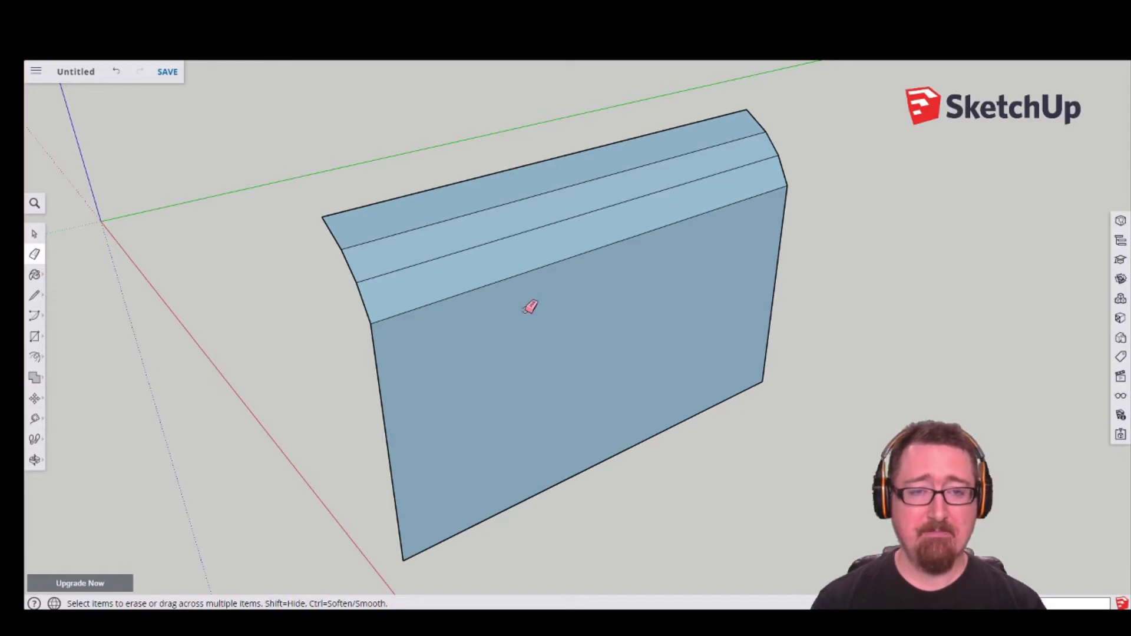
{"action": "left_click", "coordinate": [557, 262]}
{"action": "left_click", "coordinate": [545, 226]}
{"action": "left_click", "coordinate": [518, 201], "text": "ctrl"}
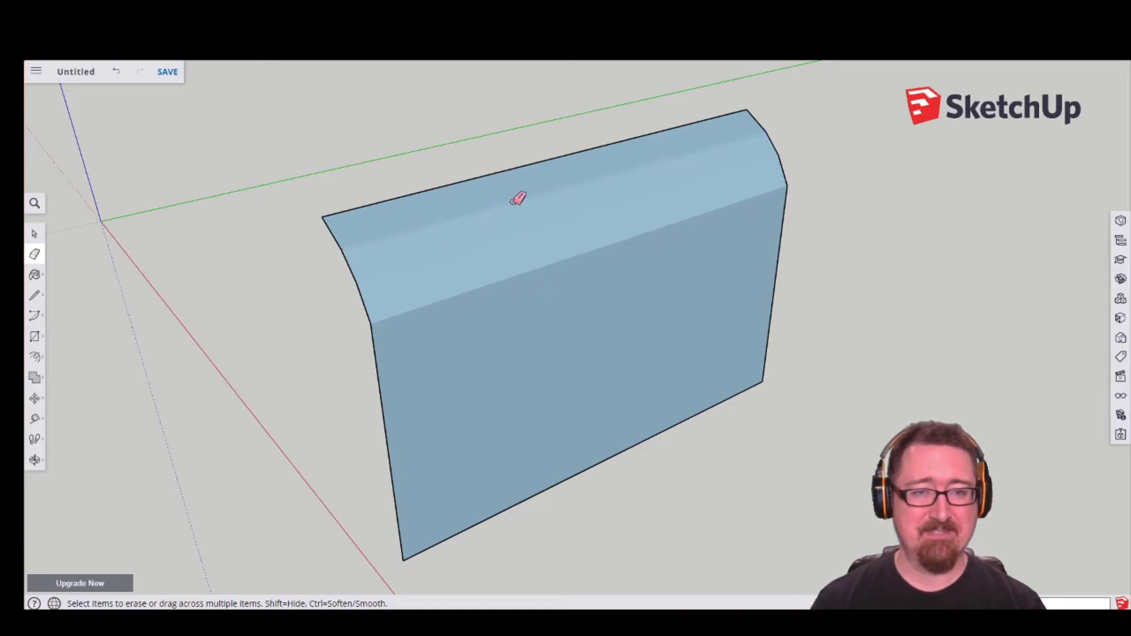
{"action": "middle_click_drag", "start_coordinate": [439, 351], "coordinate": [391, 354]}
{"action": "mouse_move", "coordinate": [727, 290]}
{"action": "middle_mouse_down"}
{"action": "mouse_move", "coordinate": [497, 245]}
{"action": "mouse_move", "coordinate": [336, 235]}
{"action": "mouse_move", "coordinate": [487, 260]}
{"action": "mouse_move", "coordinate": [651, 308]}
{"action": "mouse_move", "coordinate": [787, 306]}
{"action": "mouse_move", "coordinate": [876, 252]}
{"action": "mouse_move", "coordinate": [894, 202]}
{"action": "mouse_move", "coordinate": [677, 200]}
{"action": "mouse_move", "coordinate": [582, 228]}
{"action": "middle_mouse_up"}
{"action": "key", "text": "e"}
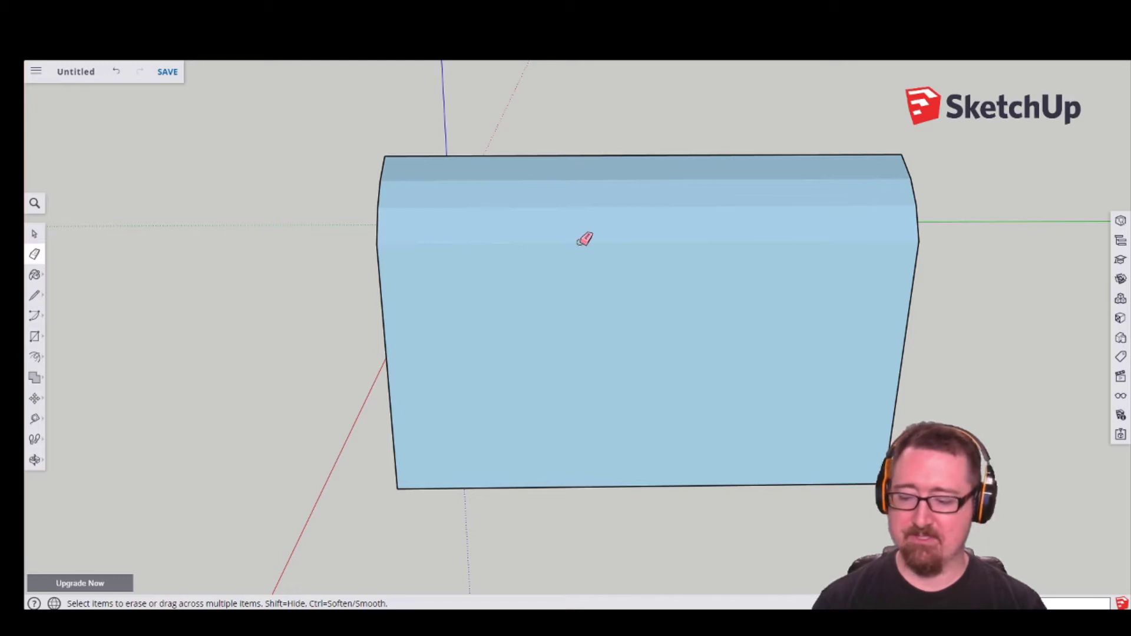
- Undo the hiding of the panel's three bend edges
{"action": "key", "text": "ctrl+z"}
{"action": "key", "text": "ctrl+z"}
{"action": "key", "text": "ctrl+z"}
- Soften and smooth the panel's three lengthwise bend edges with the Eraser, and inspect the shading from several angles
{"action": "mouse_move", "coordinate": [531, 273]}
{"action": "middle_mouse_down"}
{"action": "mouse_move", "coordinate": [743, 278]}
{"action": "mouse_move", "coordinate": [763, 298]}
{"action": "middle_mouse_up"}
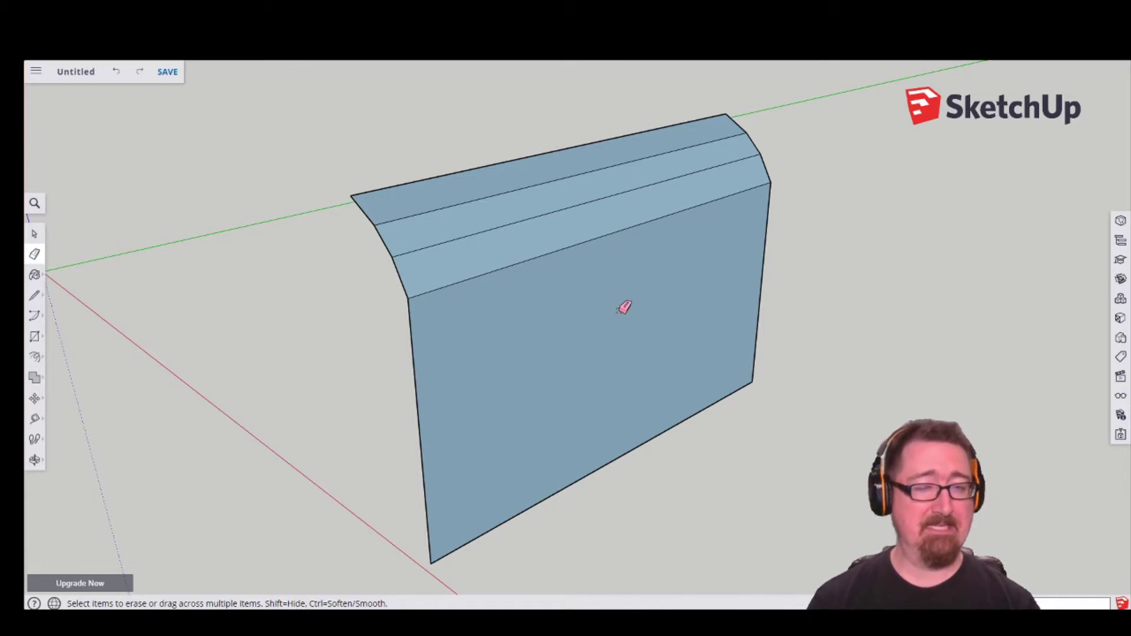
{"action": "mouse_move", "coordinate": [459, 327]}
{"action": "middle_mouse_down"}
{"action": "mouse_move", "coordinate": [434, 328]}
{"action": "mouse_move", "coordinate": [472, 325]}
{"action": "mouse_move", "coordinate": [421, 331]}
{"action": "mouse_move", "coordinate": [463, 312]}
{"action": "middle_mouse_up"}
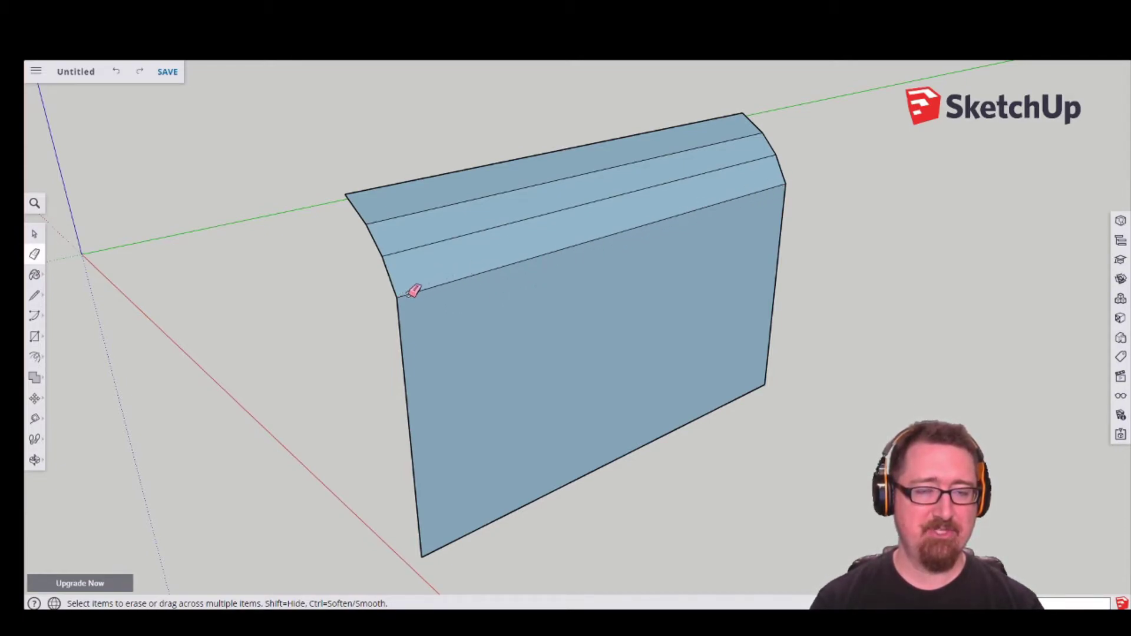
{"action": "mouse_move", "coordinate": [495, 343]}
{"action": "middle_mouse_down"}
{"action": "mouse_move", "coordinate": [513, 328]}
{"action": "mouse_move", "coordinate": [503, 270]}
{"action": "middle_mouse_up"}
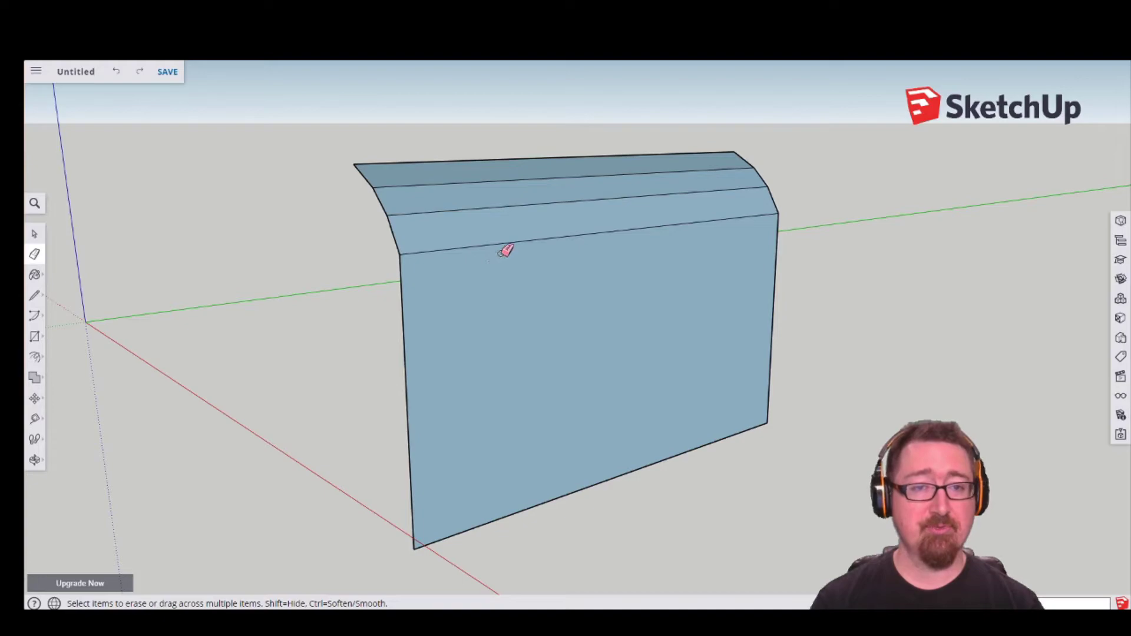
{"action": "left_click", "coordinate": [525, 240]}
{"action": "left_click", "coordinate": [519, 204]}
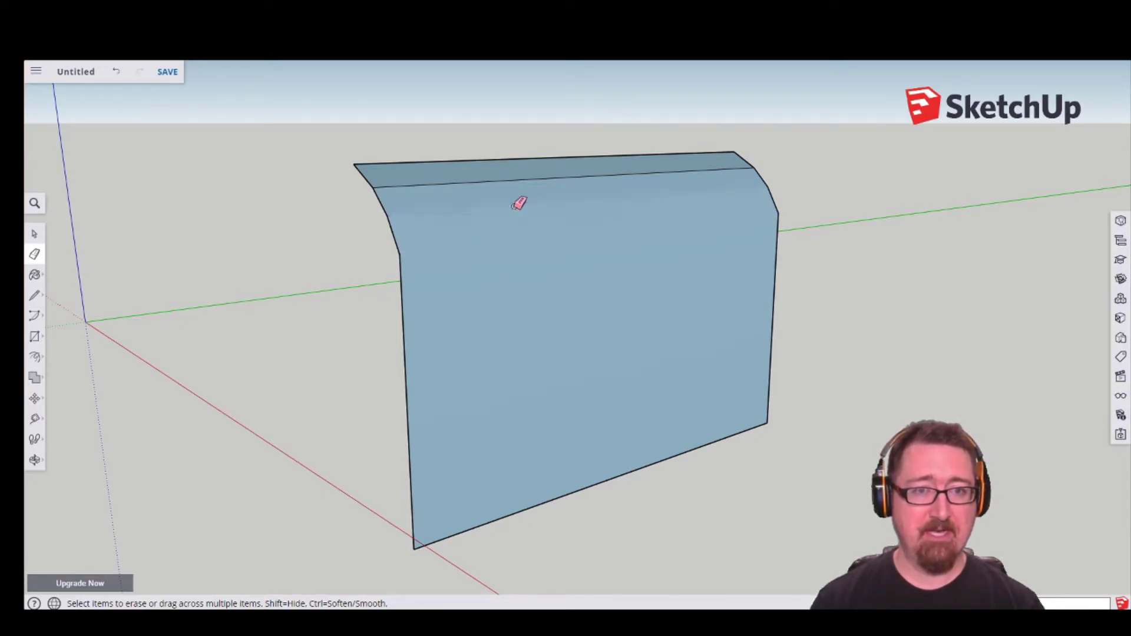
{"action": "left_click", "coordinate": [508, 179]}
{"action": "key", "text": "o"}
{"action": "mouse_move", "coordinate": [457, 255]}
{"action": "left_mouse_down"}
{"action": "mouse_move", "coordinate": [436, 328]}
{"action": "mouse_move", "coordinate": [477, 399]}
{"action": "mouse_move", "coordinate": [601, 416]}
{"action": "mouse_move", "coordinate": [705, 406]}
{"action": "mouse_move", "coordinate": [742, 338]}
{"action": "mouse_move", "coordinate": [709, 263]}
{"action": "mouse_move", "coordinate": [612, 240]}
{"action": "mouse_move", "coordinate": [432, 239]}
{"action": "mouse_move", "coordinate": [351, 319]}
{"action": "left_mouse_up"}
{"action": "left_click_drag", "start_coordinate": [641, 269], "coordinate": [709, 169]}
{"action": "middle_click_drag", "start_coordinate": [709, 168], "coordinate": [333, 177]}
{"action": "mouse_move", "coordinate": [745, 298]}
{"action": "middle_mouse_down"}
{"action": "mouse_move", "coordinate": [555, 270]}
{"action": "mouse_move", "coordinate": [594, 359]}
{"action": "mouse_move", "coordinate": [705, 392]}
{"action": "mouse_move", "coordinate": [722, 267]}
{"action": "mouse_move", "coordinate": [664, 281]}
{"action": "mouse_move", "coordinate": [676, 381]}
{"action": "mouse_move", "coordinate": [700, 397]}
{"action": "mouse_move", "coordinate": [736, 268]}
{"action": "mouse_move", "coordinate": [838, 394]}
{"action": "mouse_move", "coordinate": [720, 285]}
{"action": "middle_mouse_up"}
{"action": "key", "text": "e"}
{"action": "mouse_move", "coordinate": [583, 238]}
{"action": "middle_mouse_down"}
{"action": "mouse_move", "coordinate": [714, 241]}
{"action": "mouse_move", "coordinate": [1022, 330]}
{"action": "middle_mouse_up"}
{"action": "mouse_move", "coordinate": [648, 295]}
{"action": "middle_mouse_down"}
{"action": "mouse_move", "coordinate": [639, 303]}
{"action": "mouse_move", "coordinate": [742, 339]}
{"action": "middle_mouse_up"}
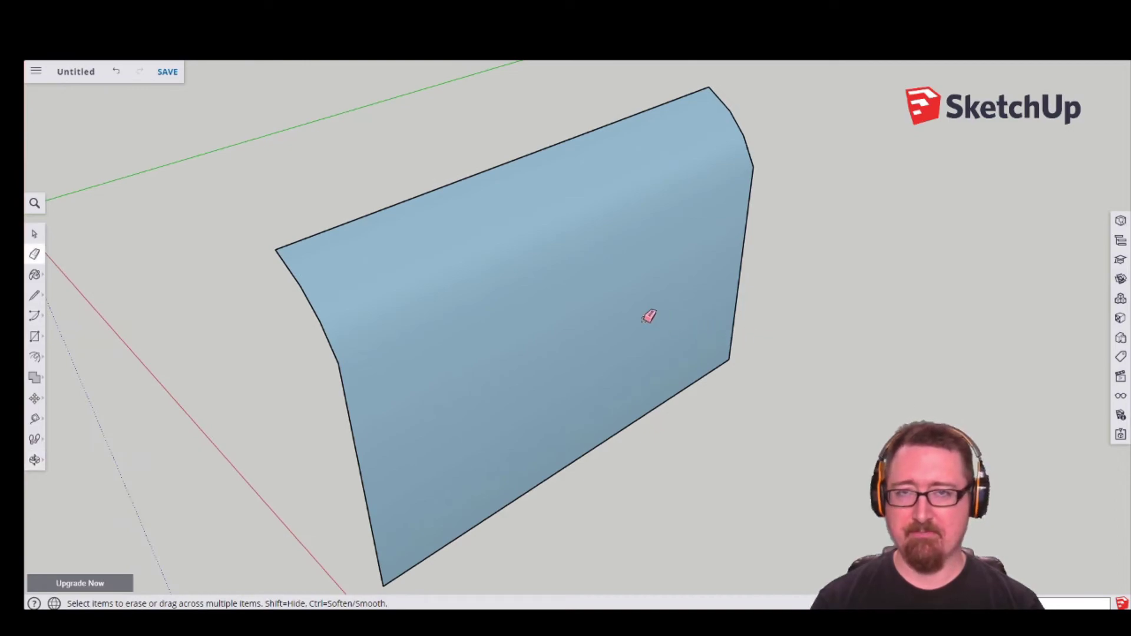
- Unsoften the panel's three bend edges with the Eraser and clear their highlight
{"action": "key", "text": "o"}
{"action": "mouse_move", "coordinate": [510, 298]}
{"action": "left_mouse_down"}
{"action": "mouse_move", "coordinate": [480, 242]}
{"action": "mouse_move", "coordinate": [492, 267]}
{"action": "mouse_move", "coordinate": [459, 265]}
{"action": "mouse_move", "coordinate": [568, 232]}
{"action": "mouse_move", "coordinate": [484, 225]}
{"action": "left_mouse_up"}
{"action": "key", "text": "e"}
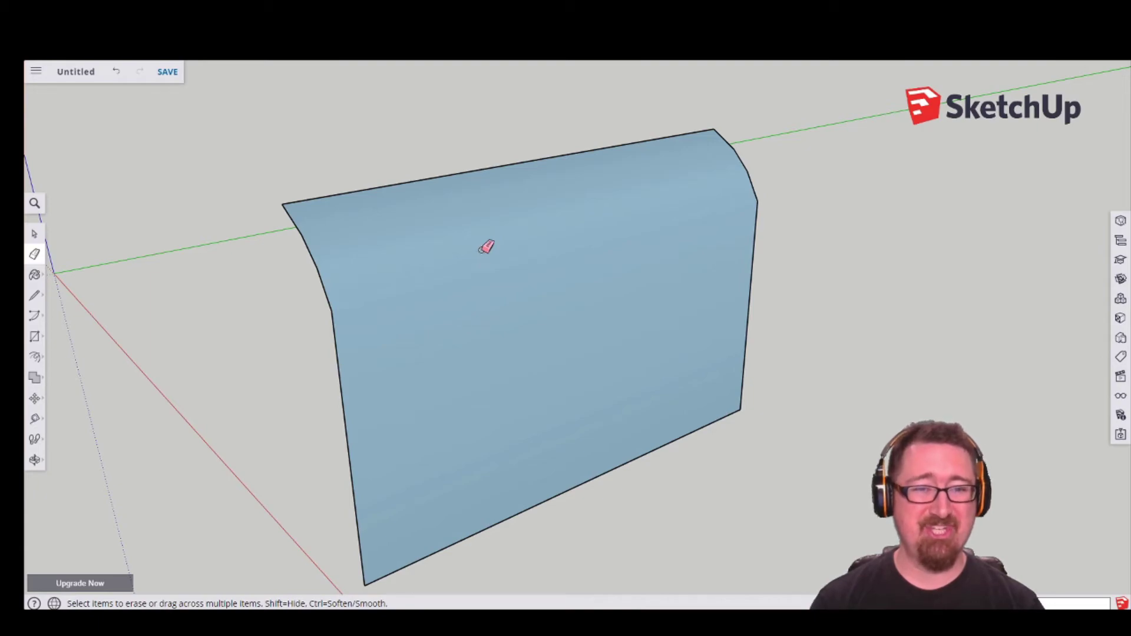
{"action": "mouse_move", "coordinate": [502, 215]}
{"action": "left_mouse_down"}
{"action": "mouse_move", "coordinate": [517, 299]}
{"action": "mouse_move", "coordinate": [474, 190]}
{"action": "mouse_move", "coordinate": [518, 280]}
{"action": "left_mouse_up"}
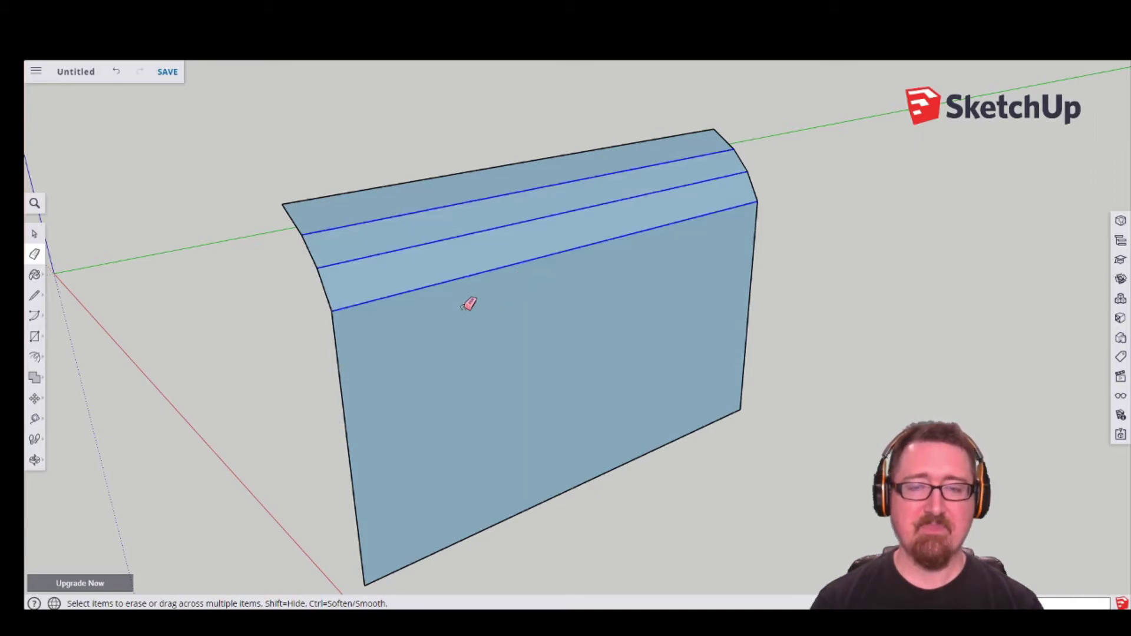
{"action": "left_click", "coordinate": [35, 233]}
{"action": "left_click", "coordinate": [280, 284]}
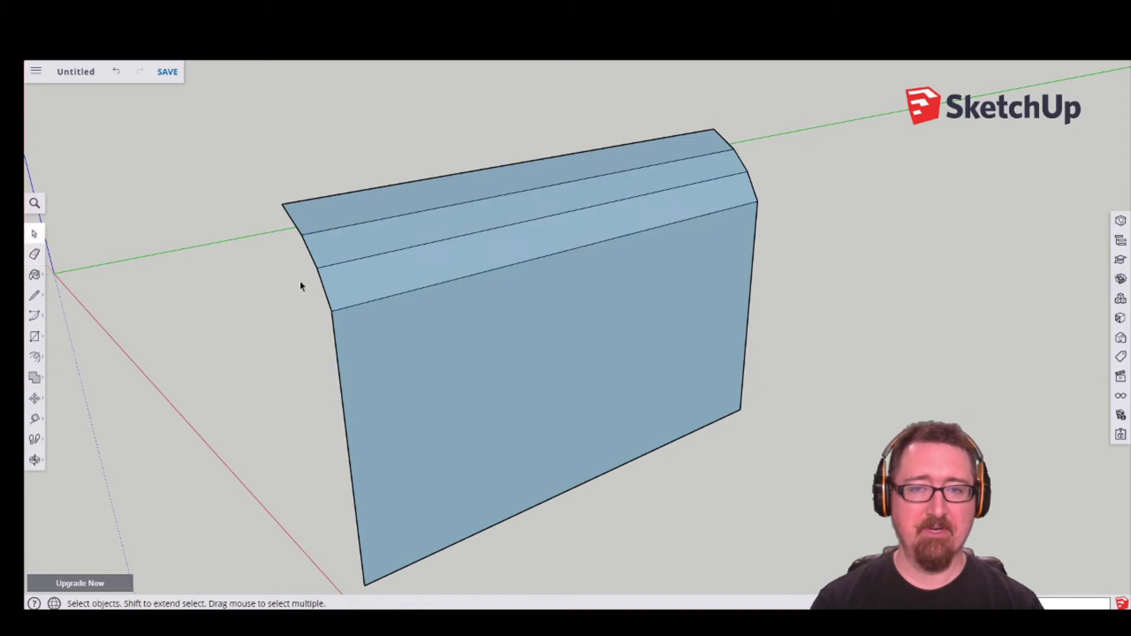
- Soften the panel's three bend edges again and examine the curved surface up close
{"action": "left_click", "coordinate": [34, 254]}
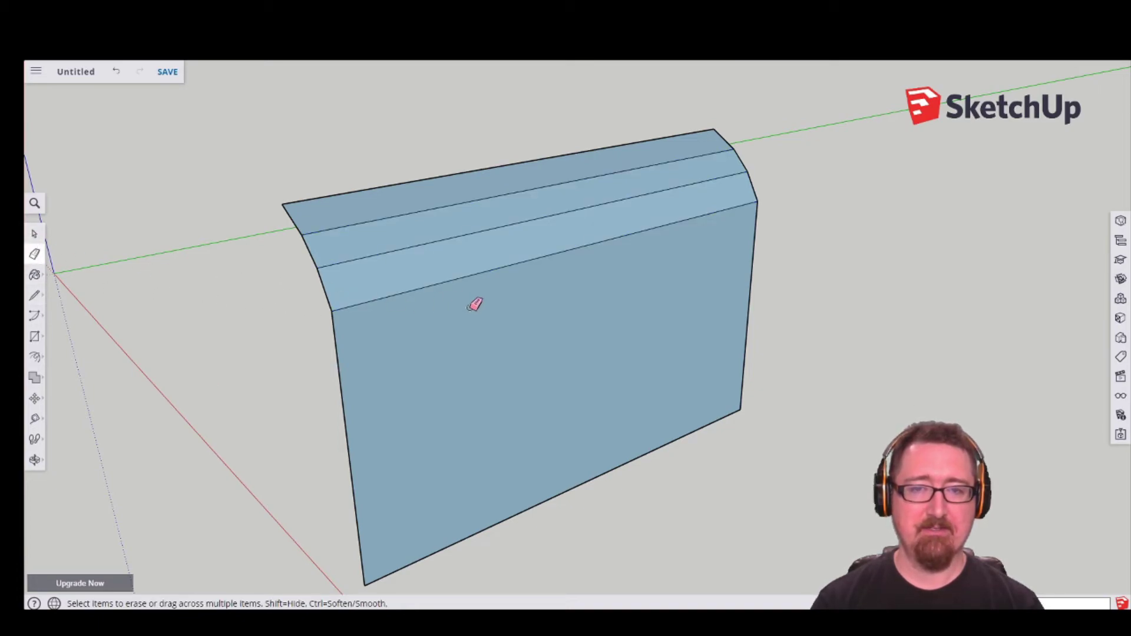
{"action": "left_click", "coordinate": [471, 275], "text": "ctrl"}
{"action": "left_click", "coordinate": [460, 238], "text": "ctrl"}
{"action": "left_click", "coordinate": [463, 200], "text": "ctrl"}
{"action": "mouse_move", "coordinate": [532, 268]}
{"action": "middle_mouse_down"}
{"action": "mouse_move", "coordinate": [515, 288]}
{"action": "mouse_move", "coordinate": [475, 212]}
{"action": "middle_mouse_up"}
{"action": "scroll", "coordinate": [477, 214], "scroll_direction": "up", "scroll_amount": 5}
{"action": "scroll", "coordinate": [478, 218], "scroll_direction": "up", "scroll_amount": 2}
{"action": "mouse_move", "coordinate": [512, 366]}
{"action": "middle_mouse_down"}
{"action": "mouse_move", "coordinate": [509, 250]}
{"action": "mouse_move", "coordinate": [589, 242]}
{"action": "mouse_move", "coordinate": [537, 270]}
{"action": "mouse_move", "coordinate": [548, 259]}
{"action": "middle_mouse_up"}
{"action": "middle_click_drag", "start_coordinate": [571, 222], "coordinate": [575, 286]}
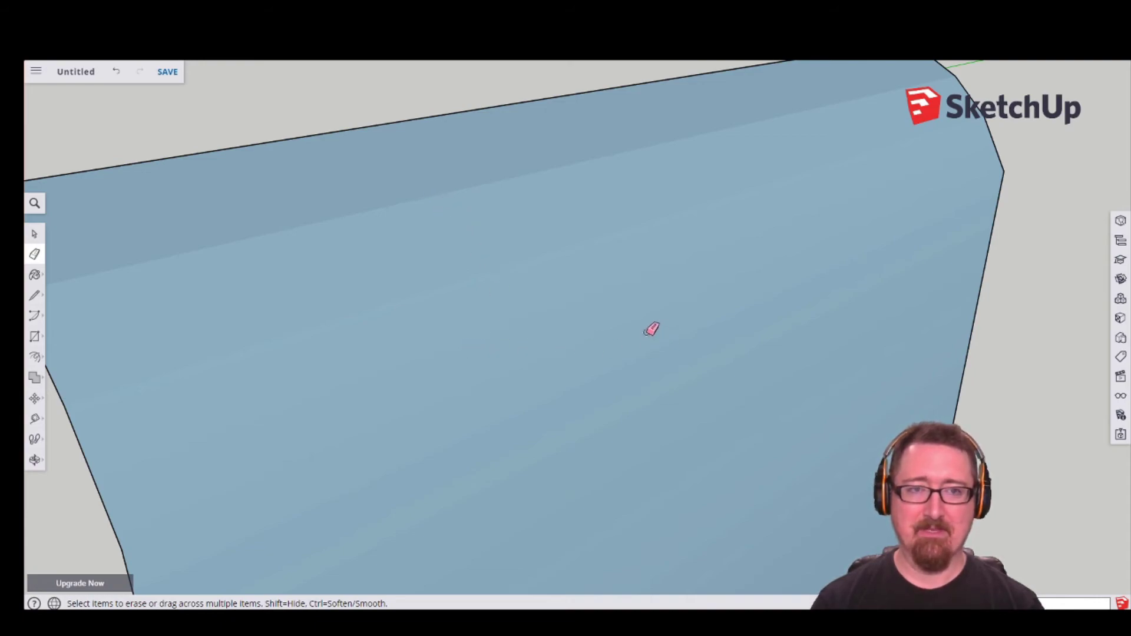
- Unsoften the lowest bend edge, between the curved part and the flat face of the panel
{"action": "scroll", "coordinate": [652, 329], "scroll_direction": "down", "scroll_amount": 3}
{"action": "scroll", "coordinate": [558, 303], "scroll_direction": "down", "scroll_amount": 3}
{"action": "scroll", "coordinate": [578, 300], "scroll_direction": "down", "scroll_amount": 3}
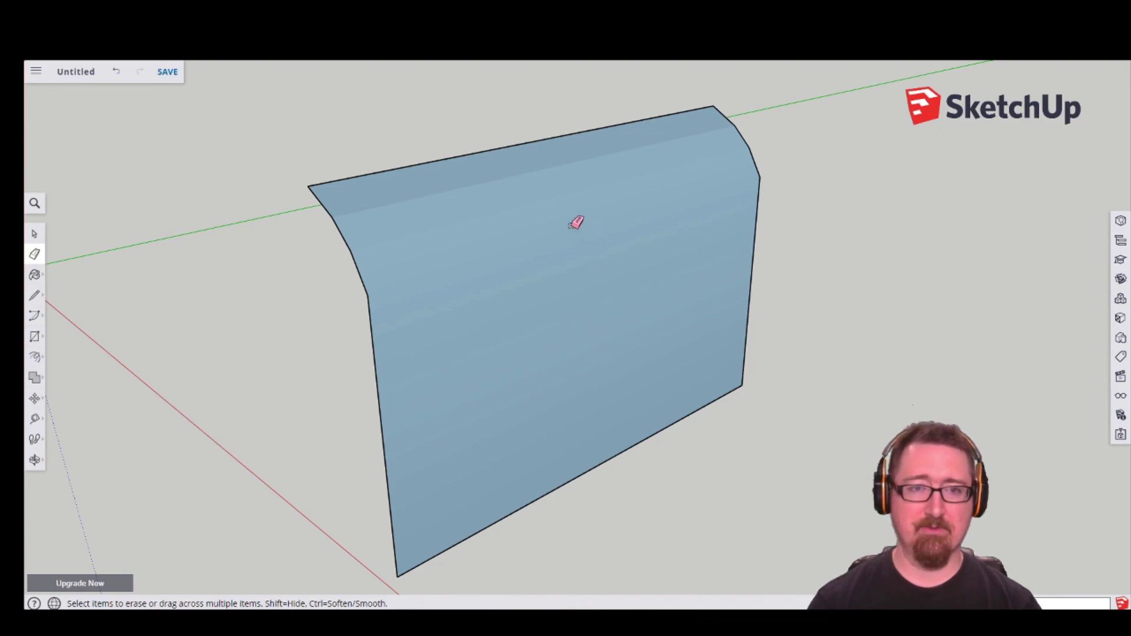
{"action": "left_click_drag", "start_coordinate": [525, 248], "coordinate": [519, 238], "text": "ctrl+shift"}
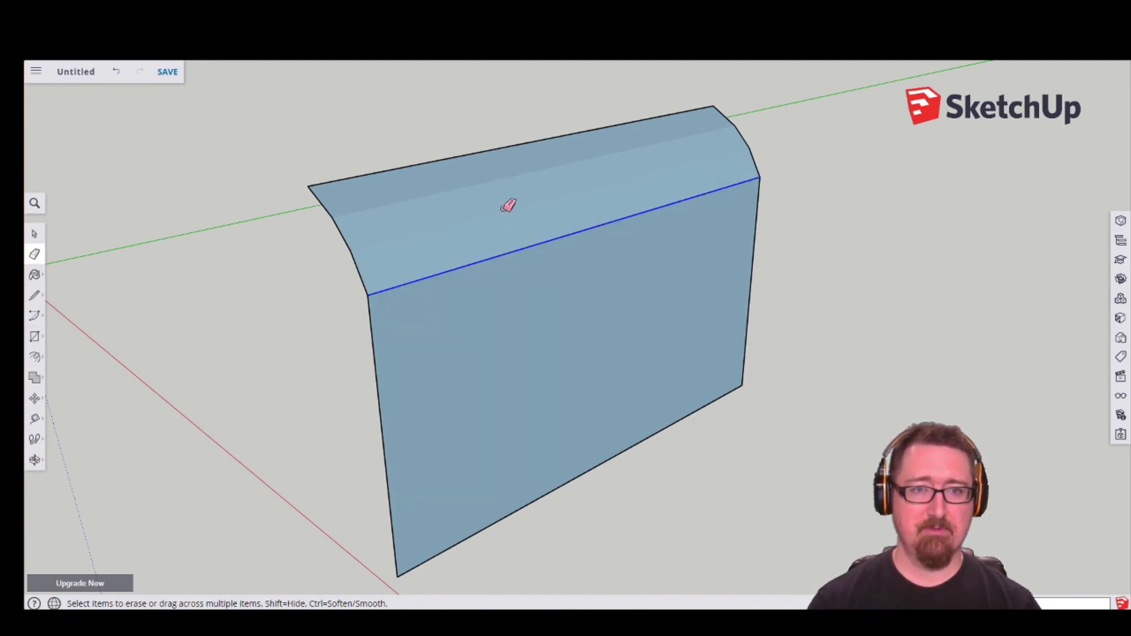